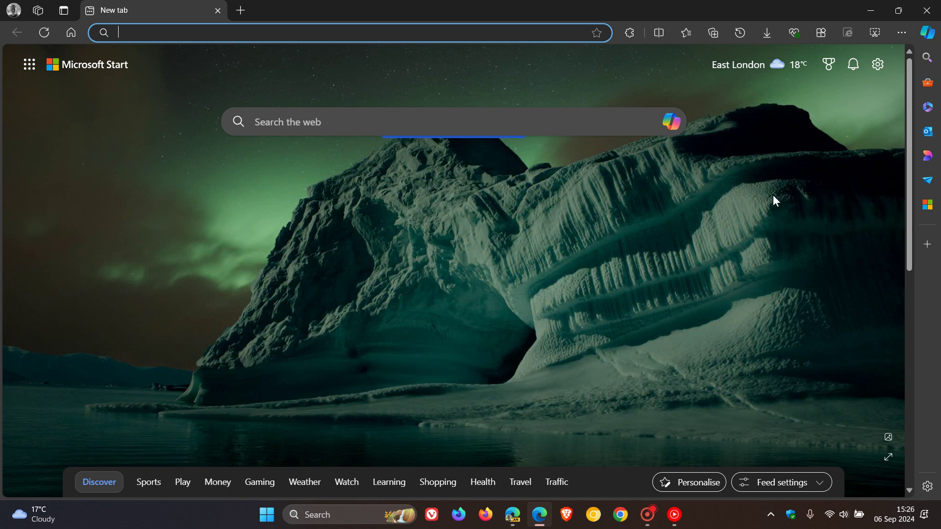
Show the profile and wallet panel from the stable Edge toolbar
{"action": "left_click", "coordinate": [12, 16]}
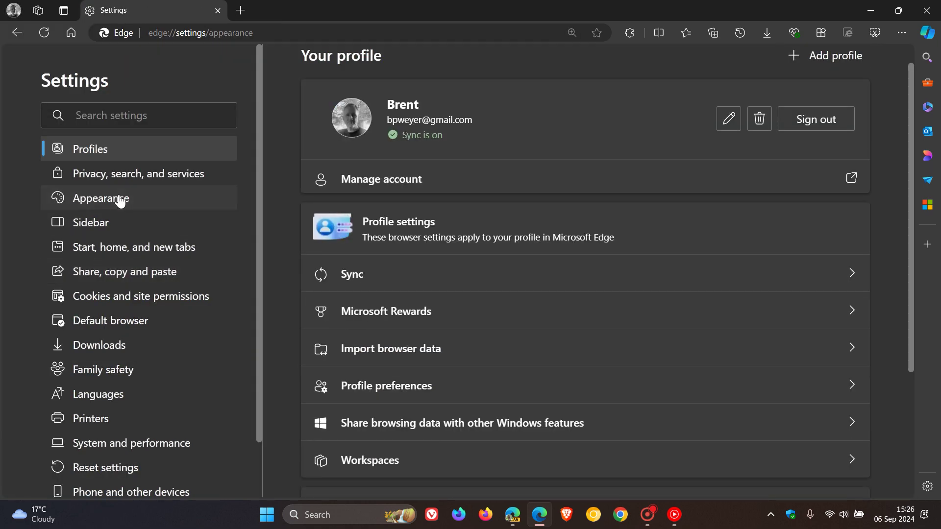
{"action": "scroll", "coordinate": [868, 185], "scroll_direction": "down", "scroll_amount": 1}
{"action": "scroll", "coordinate": [868, 185], "scroll_direction": "down", "scroll_amount": 2}
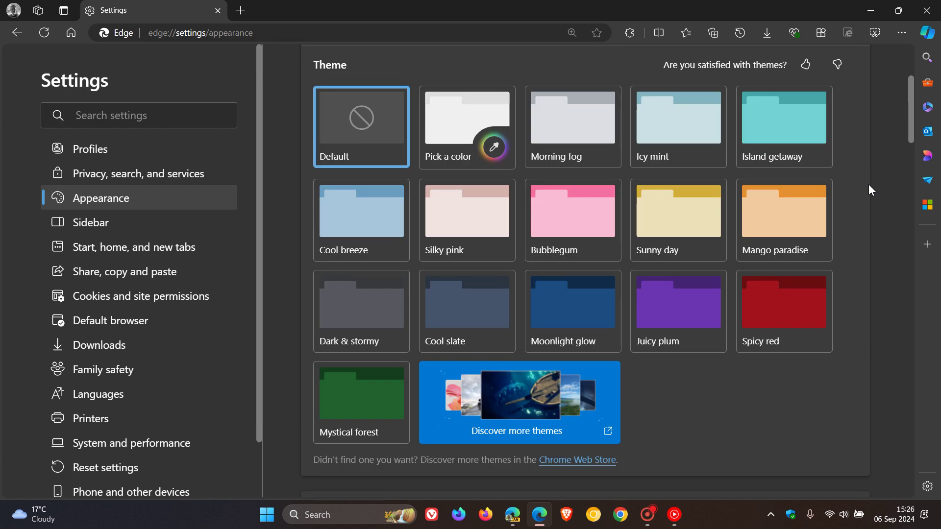
{"action": "scroll", "coordinate": [869, 185], "scroll_direction": "down", "scroll_amount": 2}
{"action": "scroll", "coordinate": [869, 185], "scroll_direction": "down", "scroll_amount": 1}
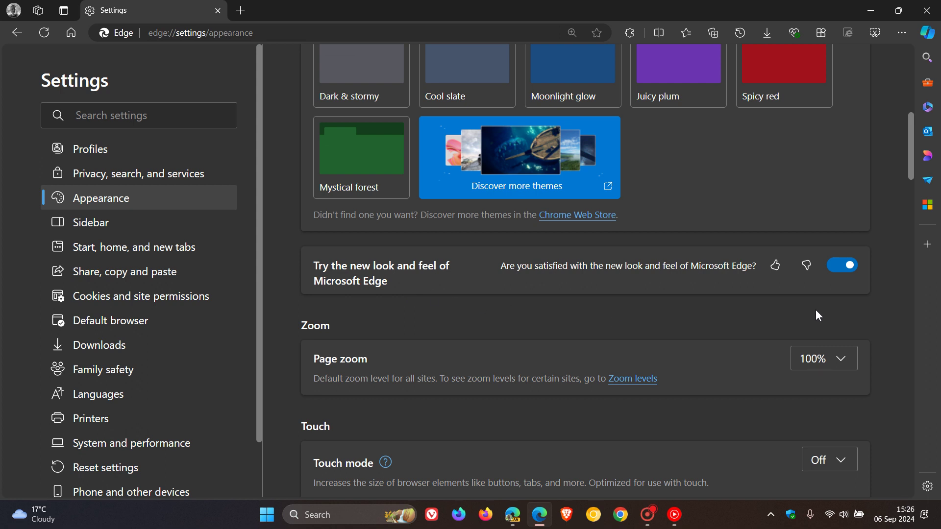
Turn 'Try the new look and feel' off and restart Edge to apply it
{"action": "left_click", "coordinate": [835, 270]}
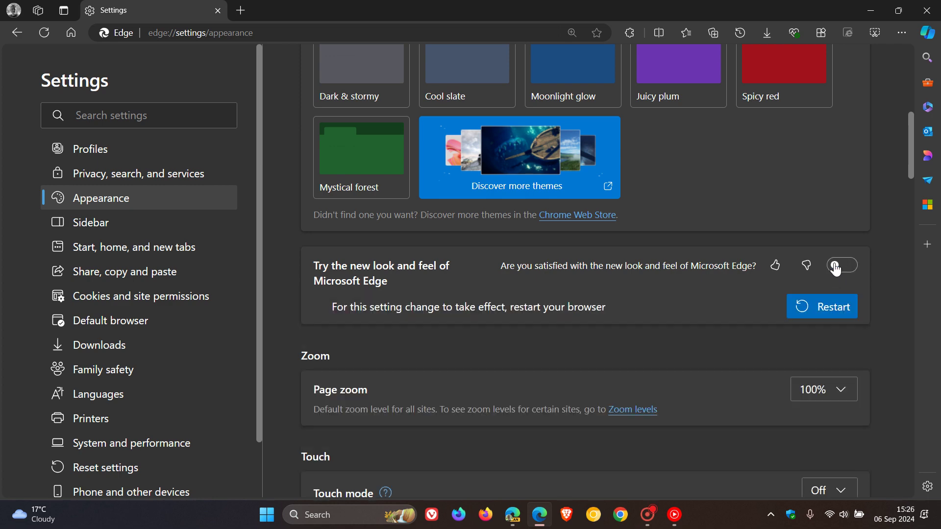
{"action": "left_click", "coordinate": [840, 309]}
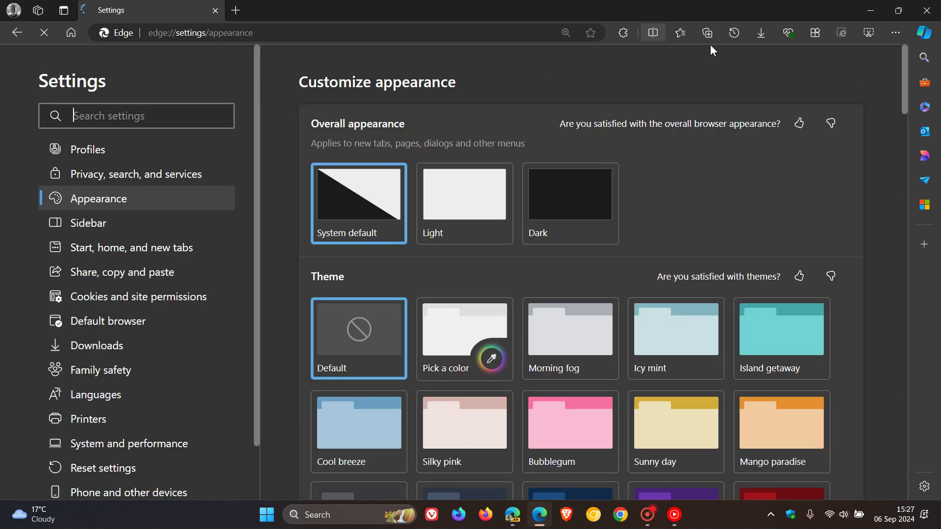
{"action": "scroll", "coordinate": [887, 184], "scroll_direction": "down", "scroll_amount": 2}
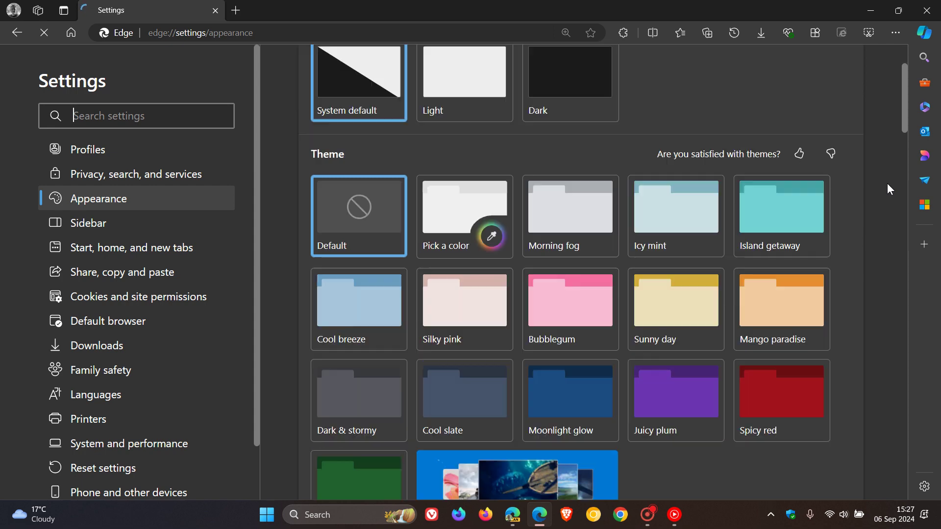
{"action": "scroll", "coordinate": [887, 184], "scroll_direction": "down", "scroll_amount": 2}
{"action": "scroll", "coordinate": [873, 239], "scroll_direction": "down", "scroll_amount": 3}
Turn 'Try the new look and feel' back on and restart Edge again
{"action": "left_click", "coordinate": [849, 294]}
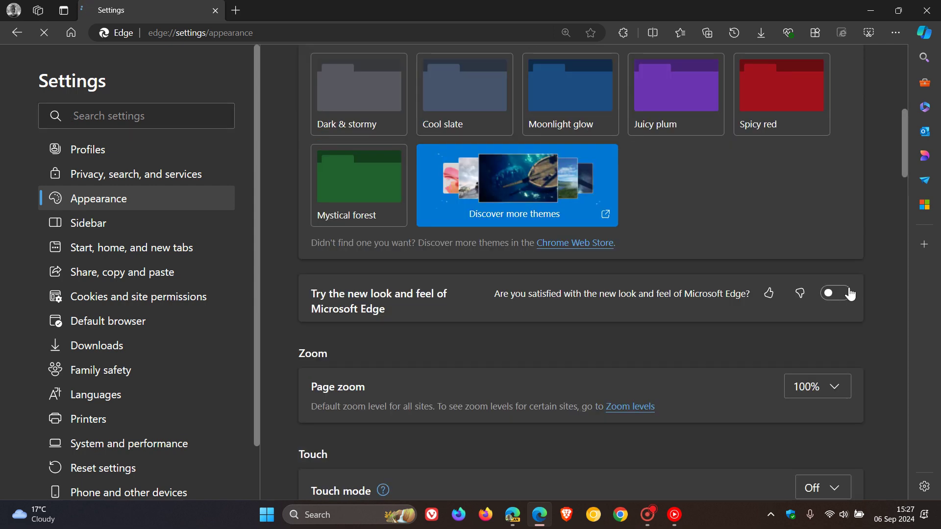
{"action": "left_click", "coordinate": [849, 293]}
{"action": "left_click", "coordinate": [823, 333]}
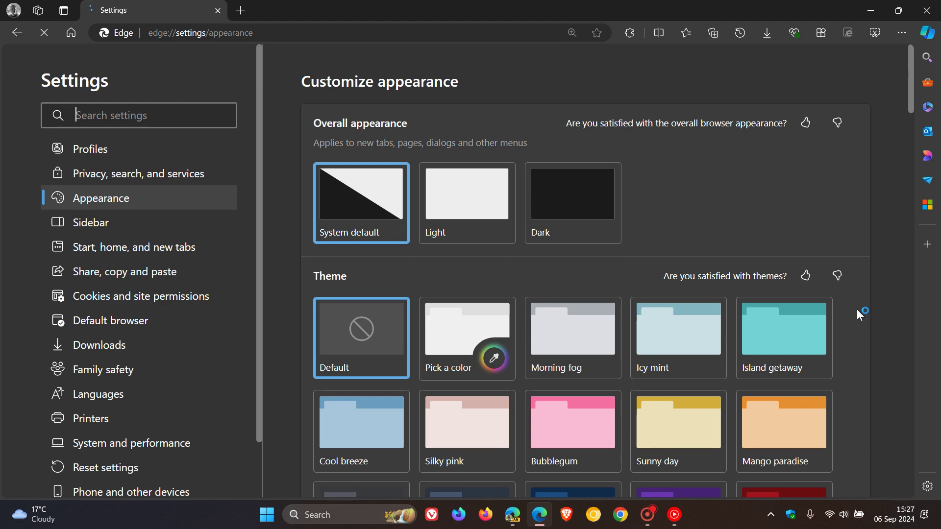
{"action": "scroll", "coordinate": [871, 276], "scroll_direction": "down", "scroll_amount": 3}
{"action": "scroll", "coordinate": [871, 278], "scroll_direction": "down", "scroll_amount": 3}
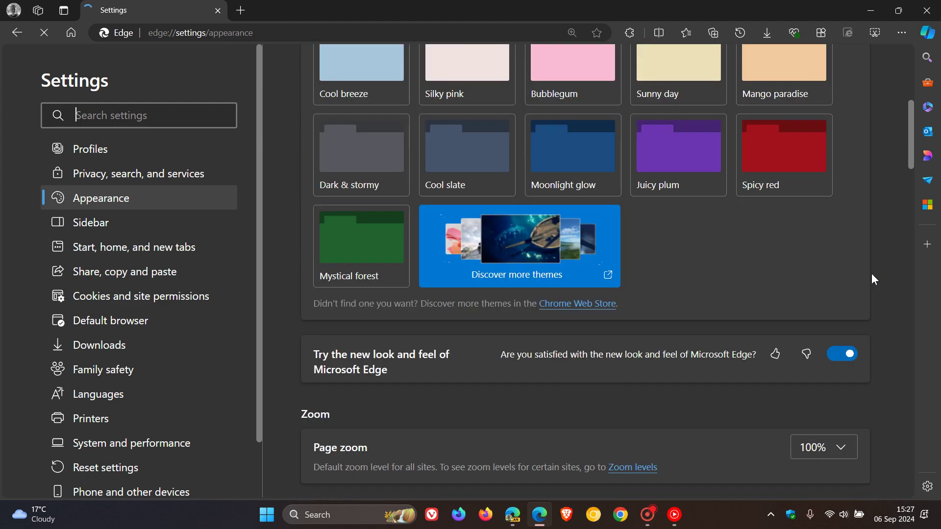
{"action": "scroll", "coordinate": [875, 276], "scroll_direction": "down", "scroll_amount": 1}
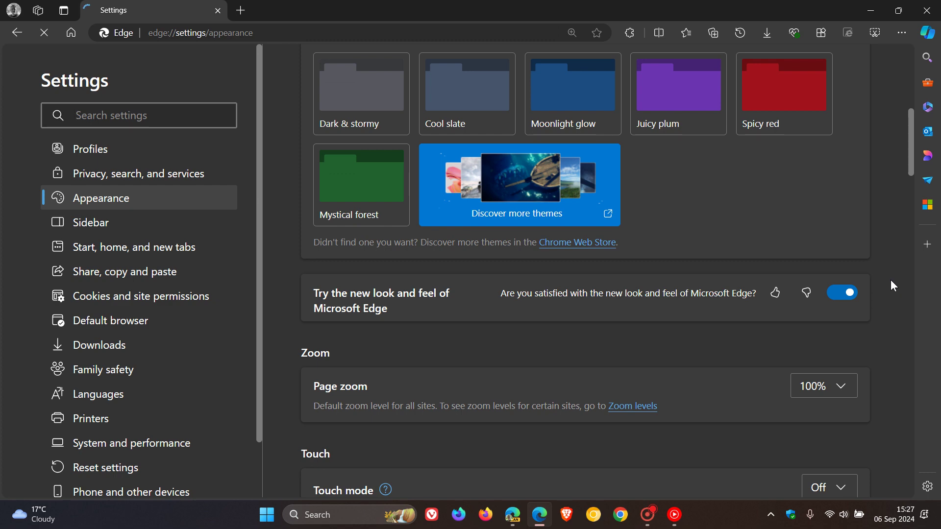
Bring the Edge Canary window with its New tab page to the front via the taskbar
{"action": "left_click", "coordinate": [511, 516]}
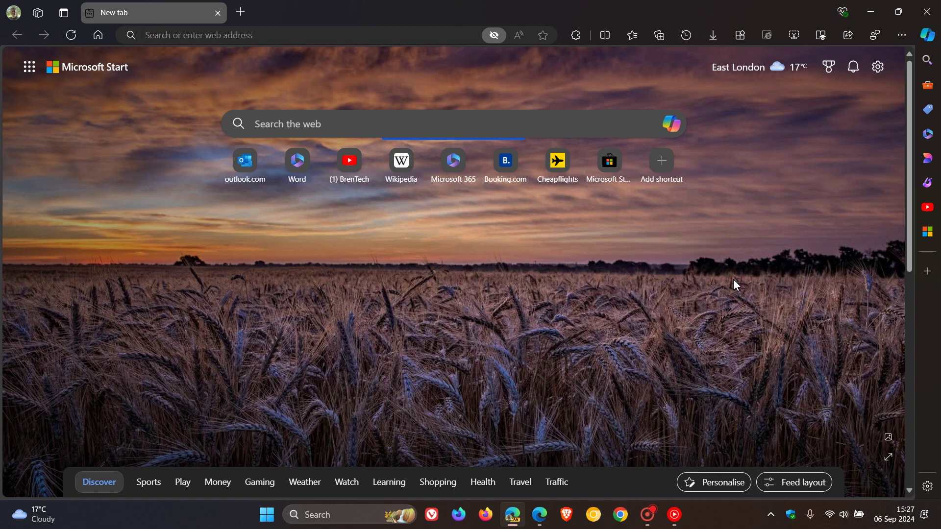
Reach Canary's Appearance settings, showing Mode and Browser Color but no new look option
{"action": "left_click", "coordinate": [13, 14]}
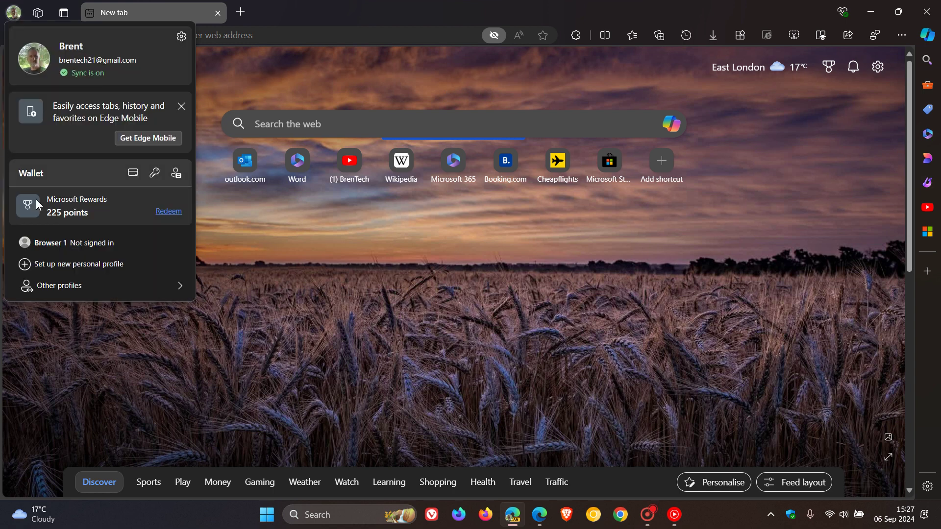
{"action": "left_click", "coordinate": [182, 37]}
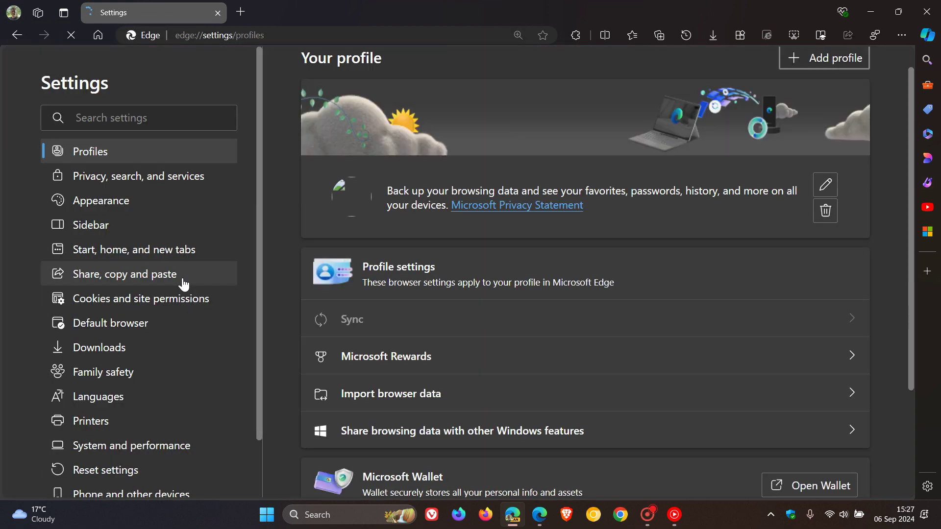
{"action": "left_click", "coordinate": [118, 203]}
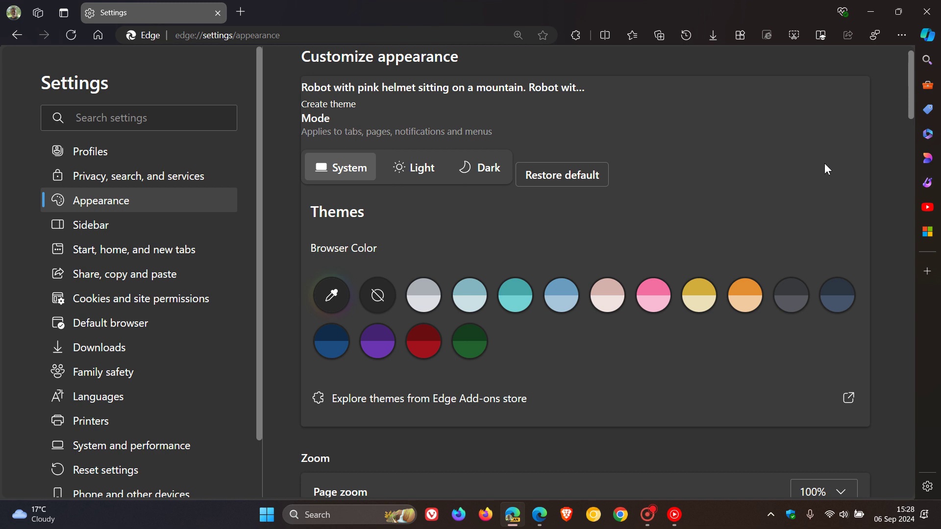
{"action": "scroll", "coordinate": [888, 301], "scroll_direction": "down", "scroll_amount": 1}
{"action": "scroll", "coordinate": [888, 301], "scroll_direction": "down", "scroll_amount": 1}
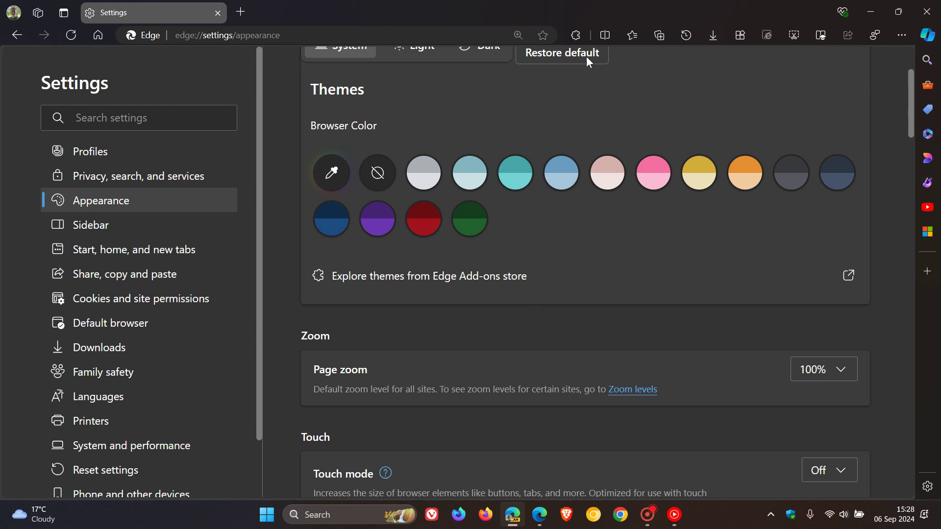
{"action": "scroll", "coordinate": [660, 268], "scroll_direction": "up", "scroll_amount": 1}
{"action": "scroll", "coordinate": [695, 164], "scroll_direction": "up", "scroll_amount": 1}
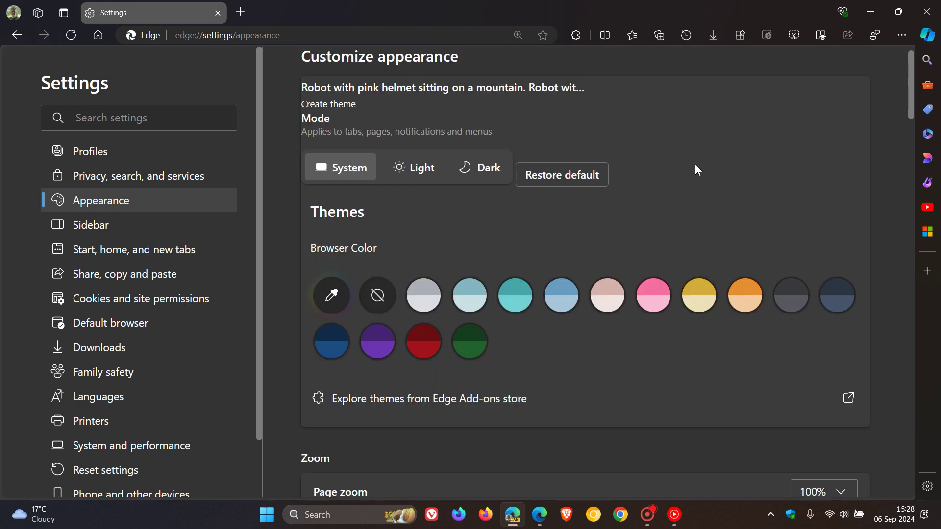
{"action": "scroll", "coordinate": [695, 166], "scroll_direction": "down", "scroll_amount": 2}
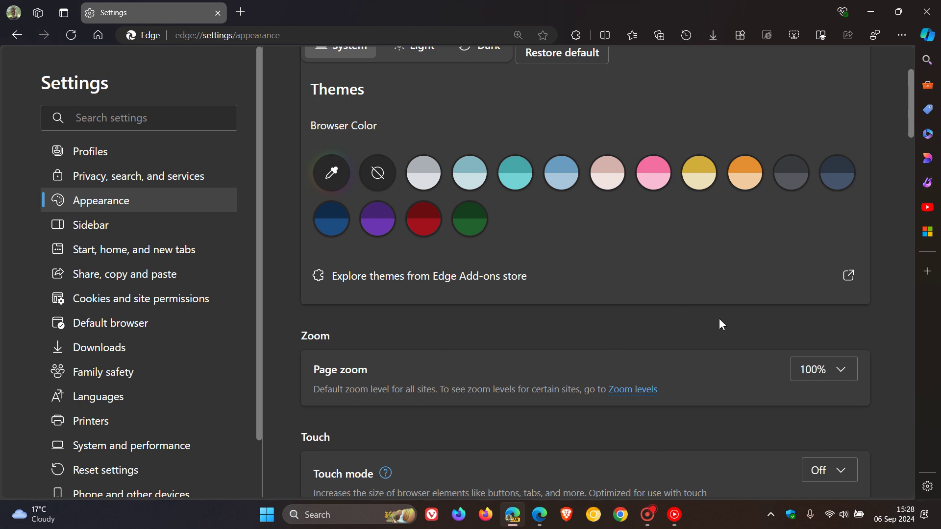
{"action": "left_click", "coordinate": [541, 513]}
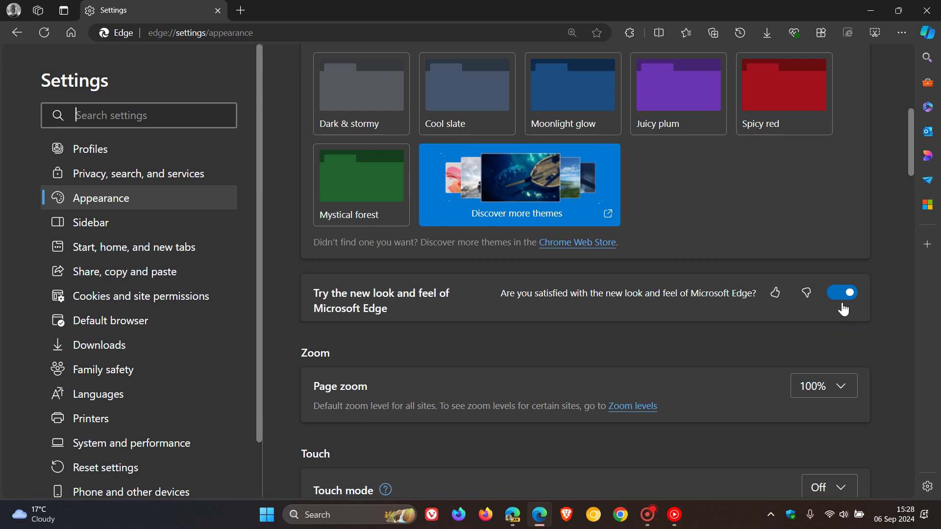
{"action": "left_click", "coordinate": [514, 525]}
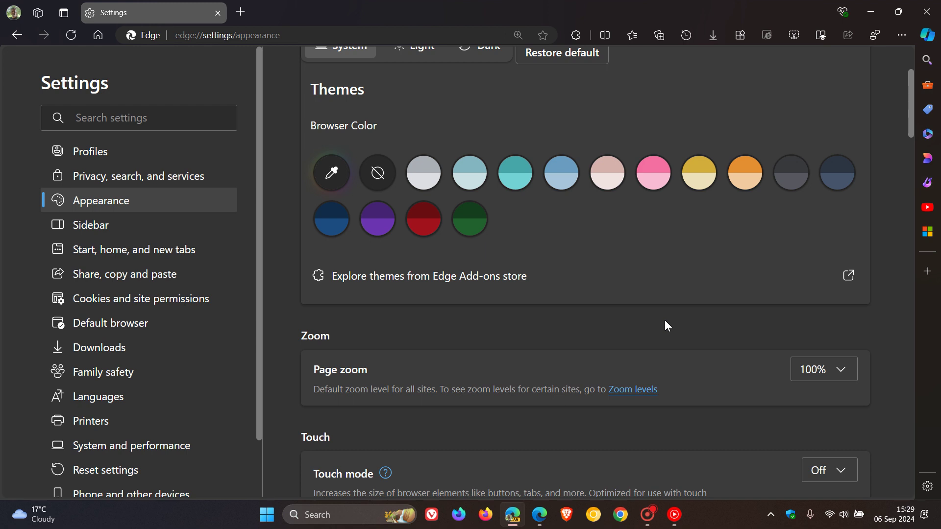
Bring the stable Edge Settings window with the new look option back to the front
{"action": "left_click", "coordinate": [540, 515]}
{"action": "left_click", "coordinate": [97, 35]}
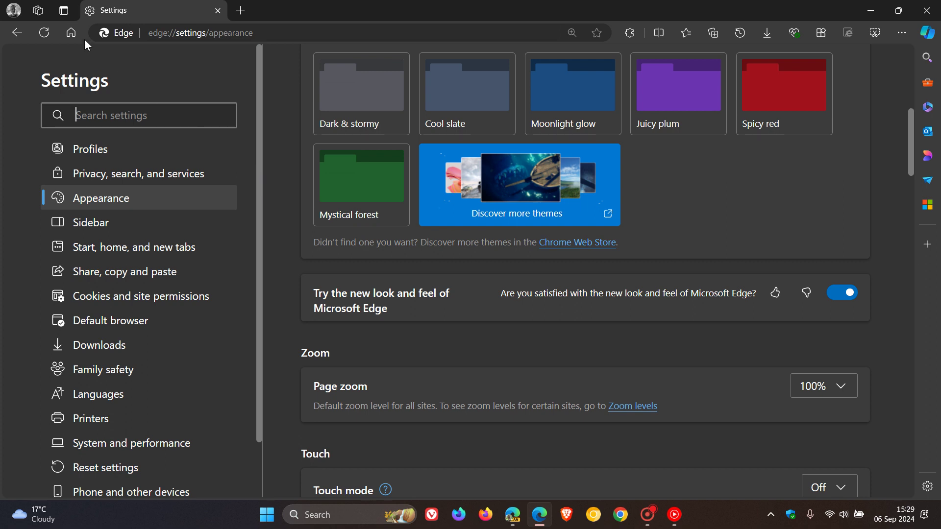
Return stable Edge from Settings to the New tab page via Home
{"action": "left_click", "coordinate": [70, 32]}
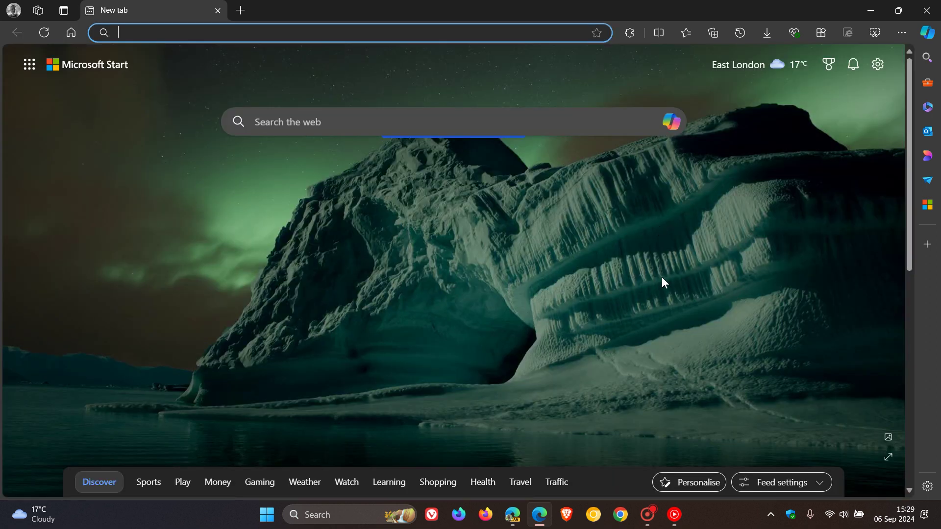